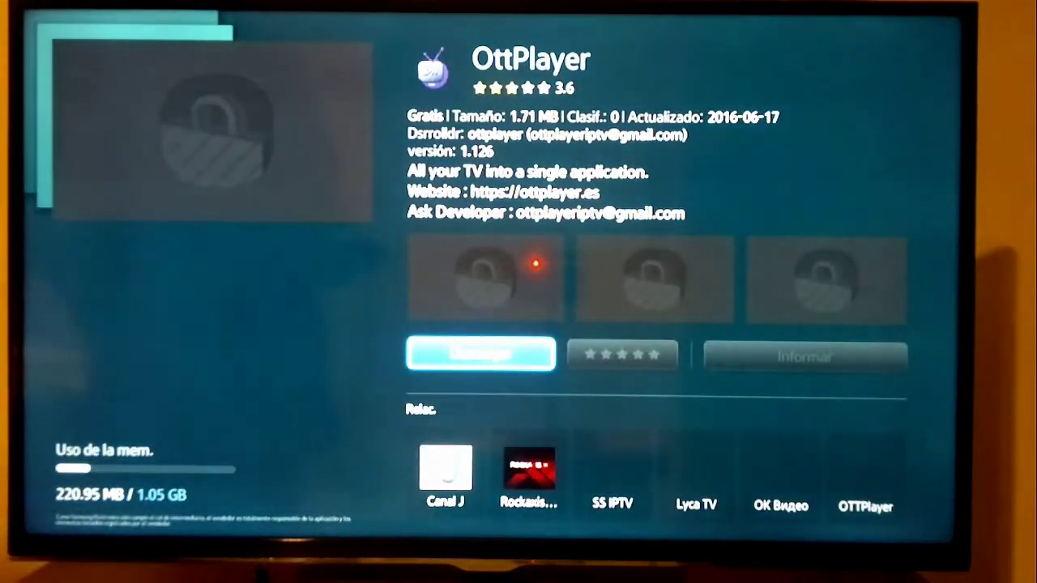
Start downloading the OttPlayer app from its Samsung Apps page.
key(Return)
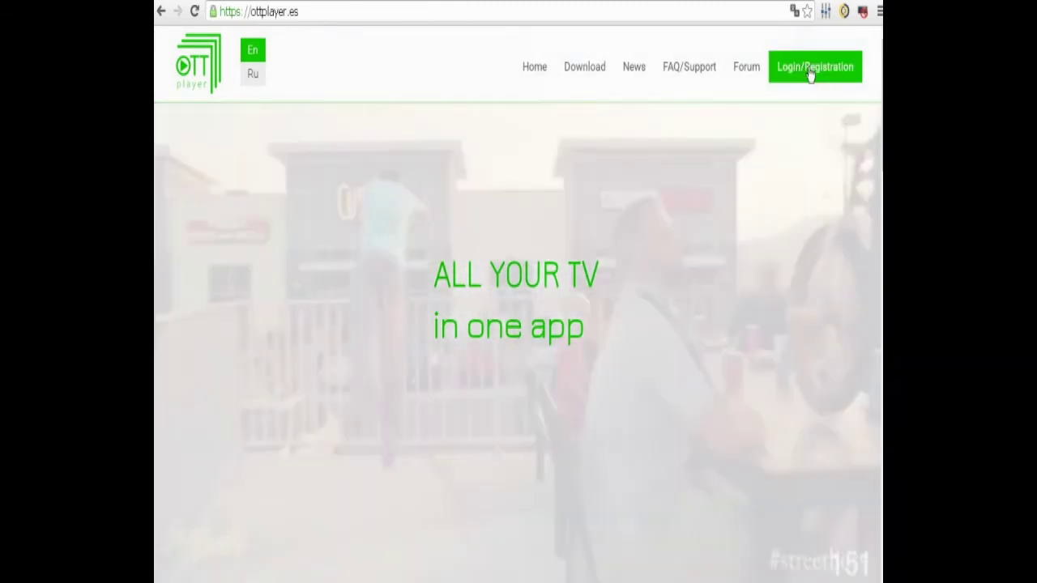
Open the ottplayer.es registration form from the Login/Registration page.
click(810, 72)
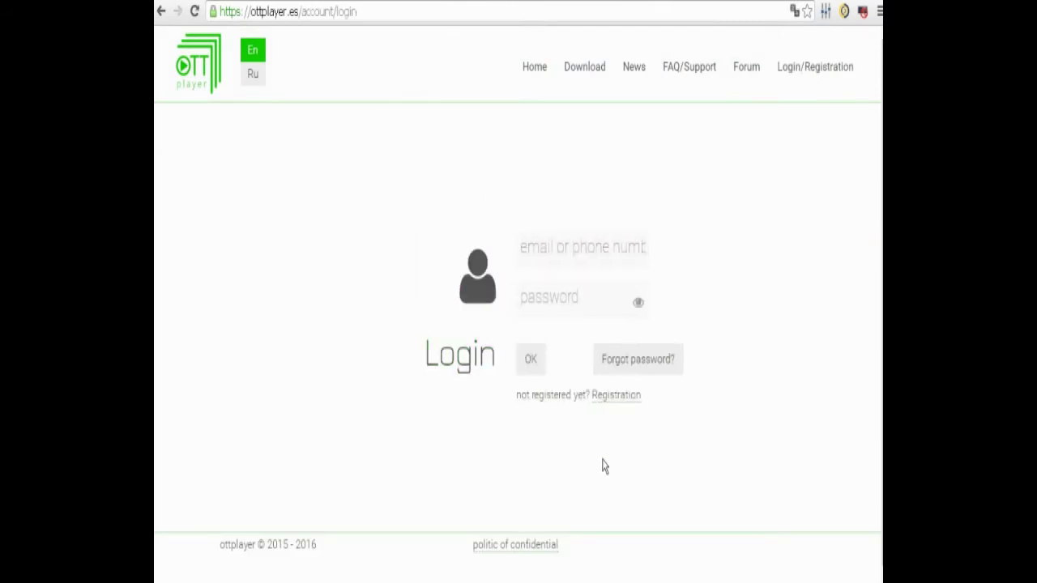
click(614, 399)
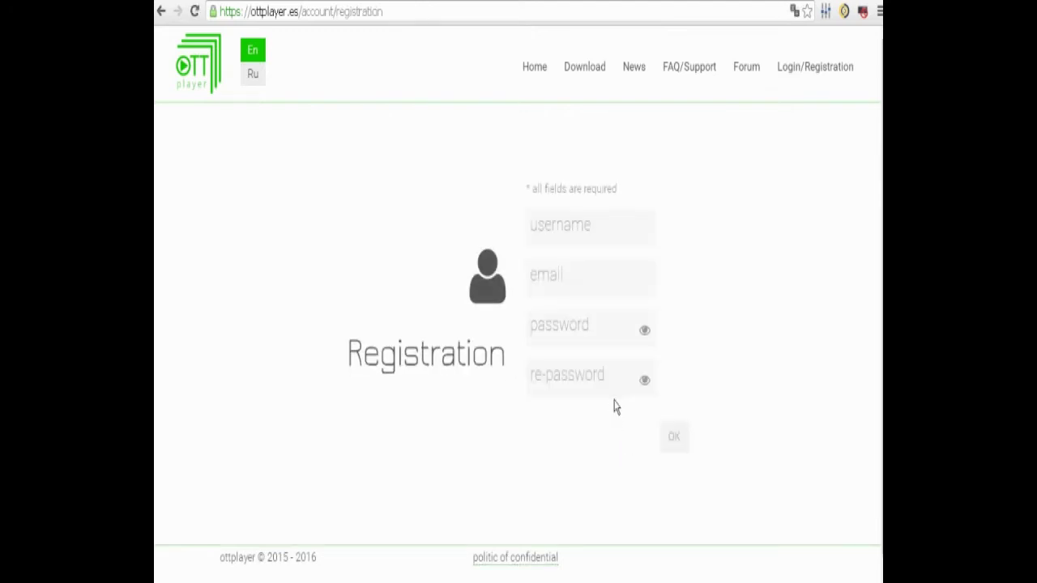
Enter the new account's username and e-mail address.
click(548, 216)
click(543, 228)
text(r)
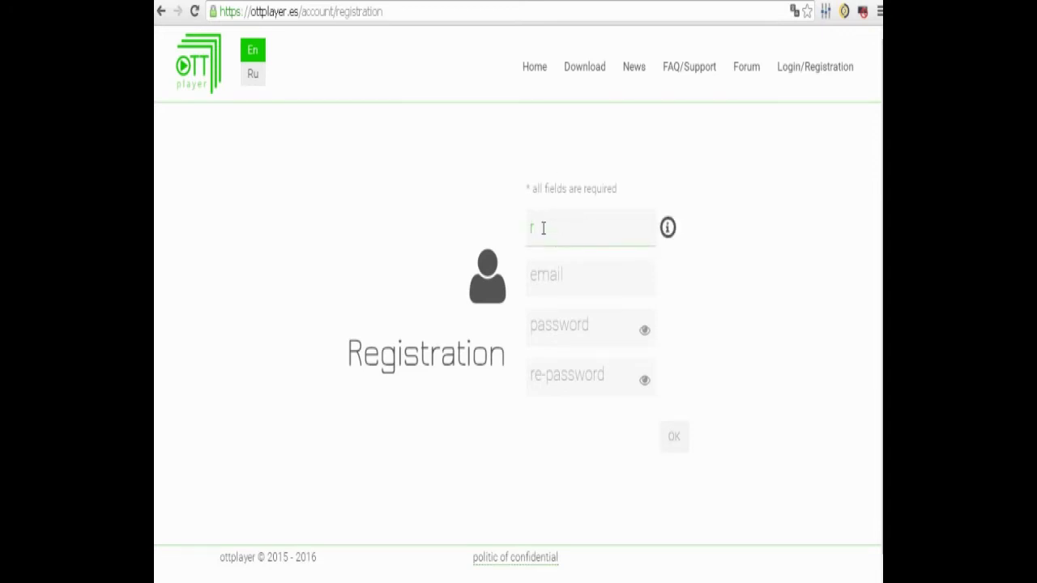
text(ob)
text(drunner)
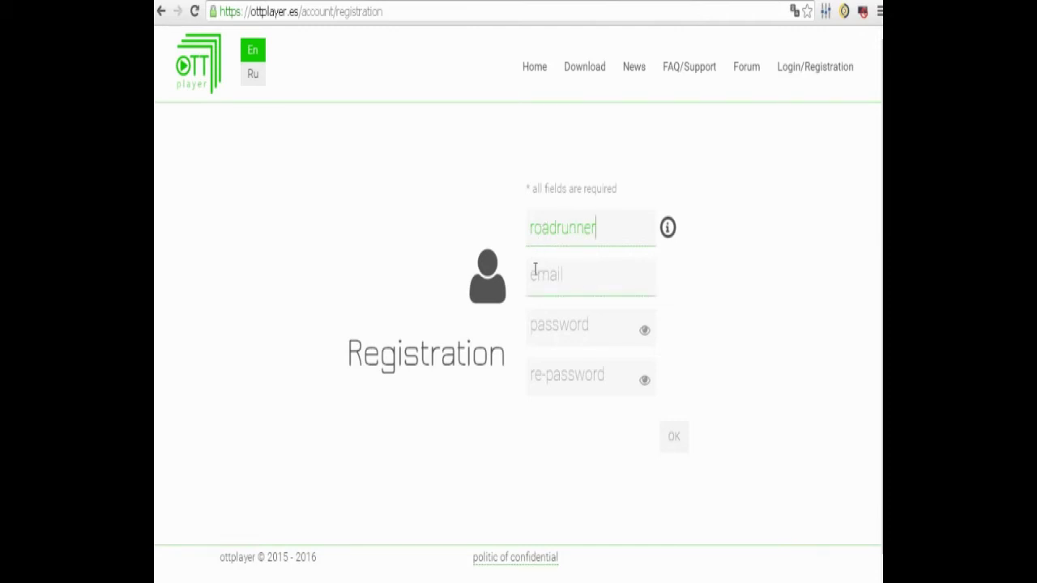
click(535, 270)
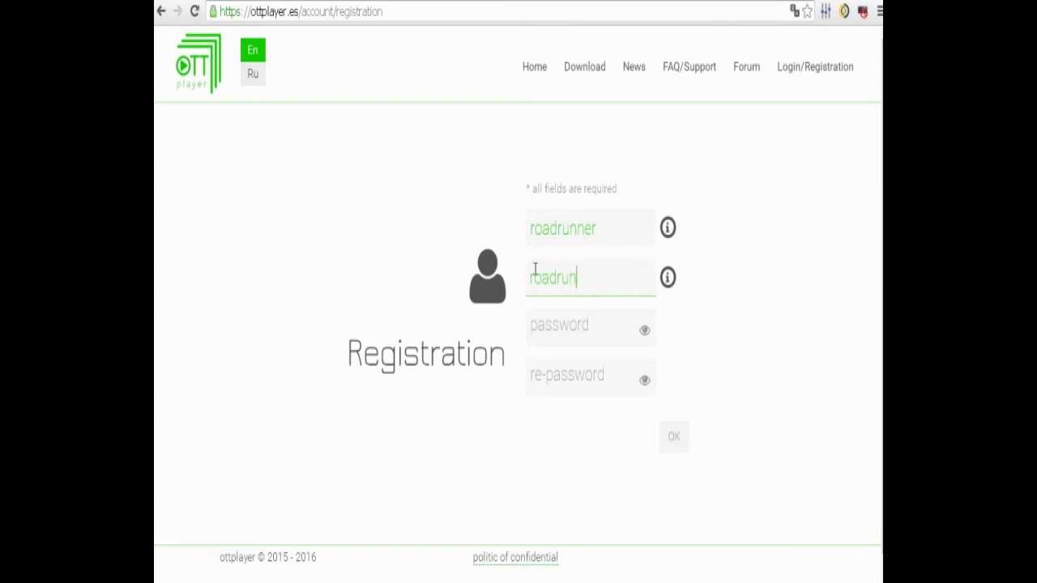
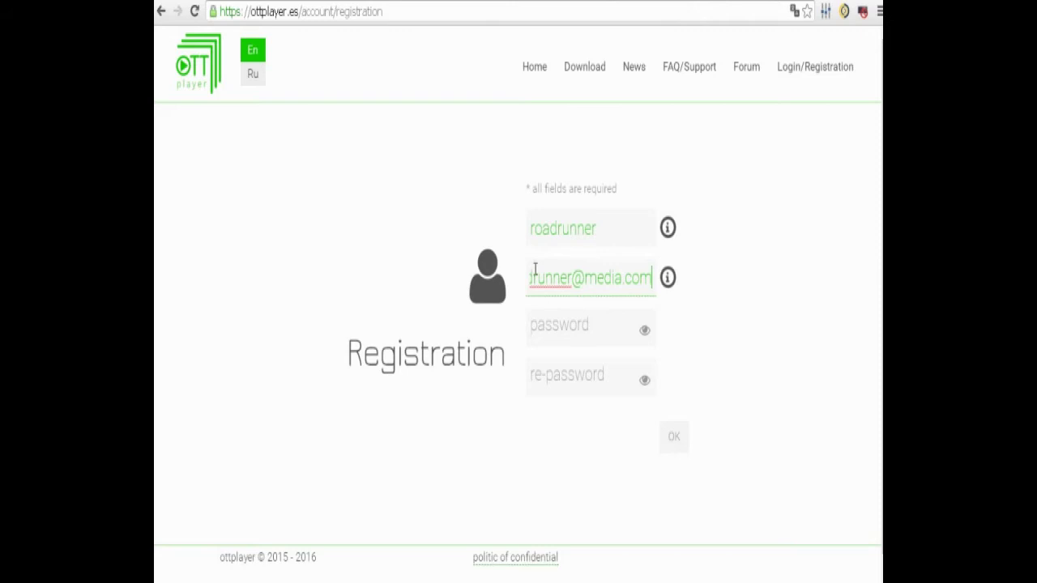
key(Home)
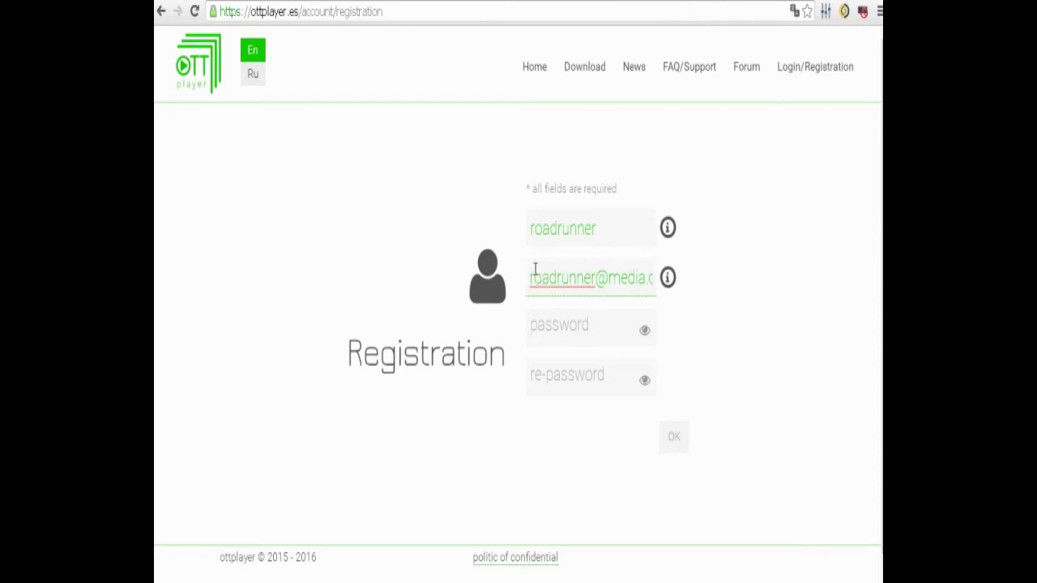
Enter the account password and the matching re-password.
click(532, 326)
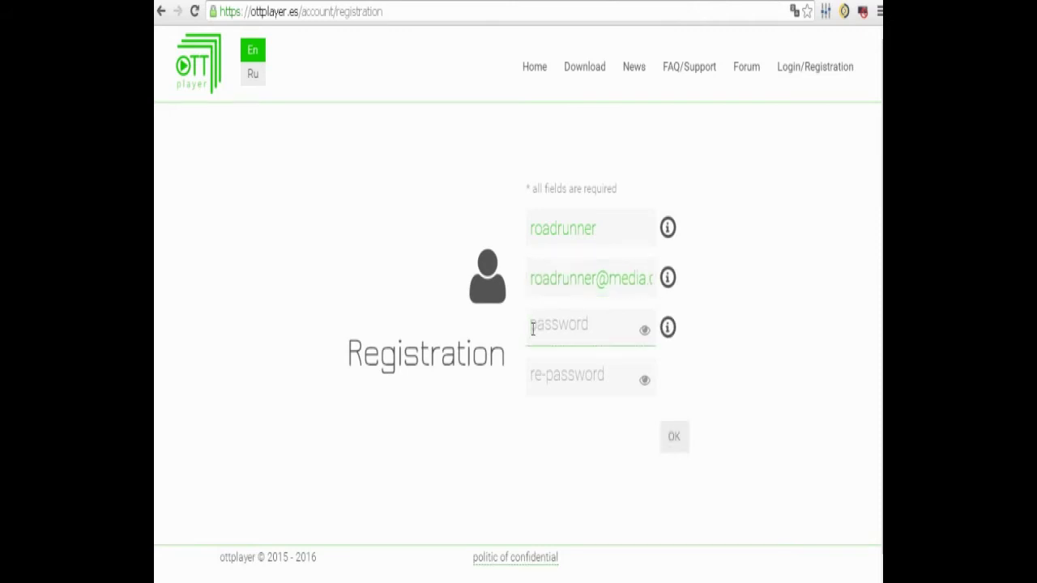
text(1)
click(533, 372)
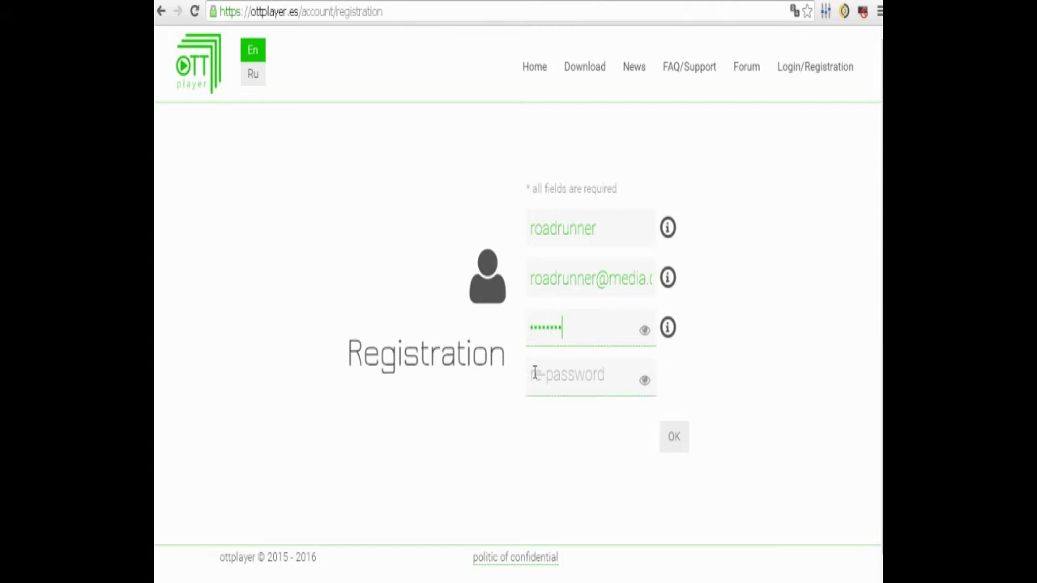
text(1)
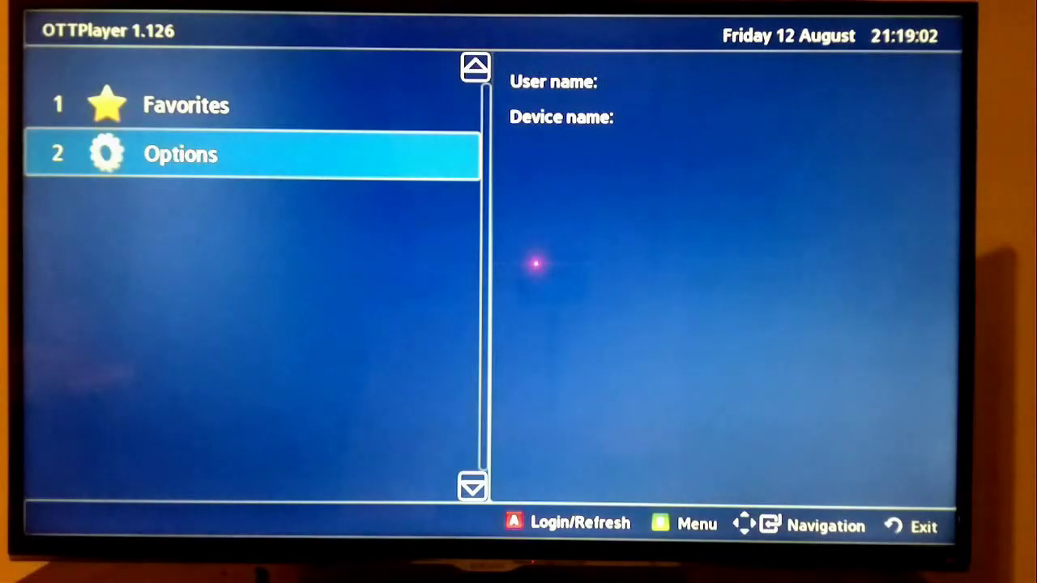
key(Return)
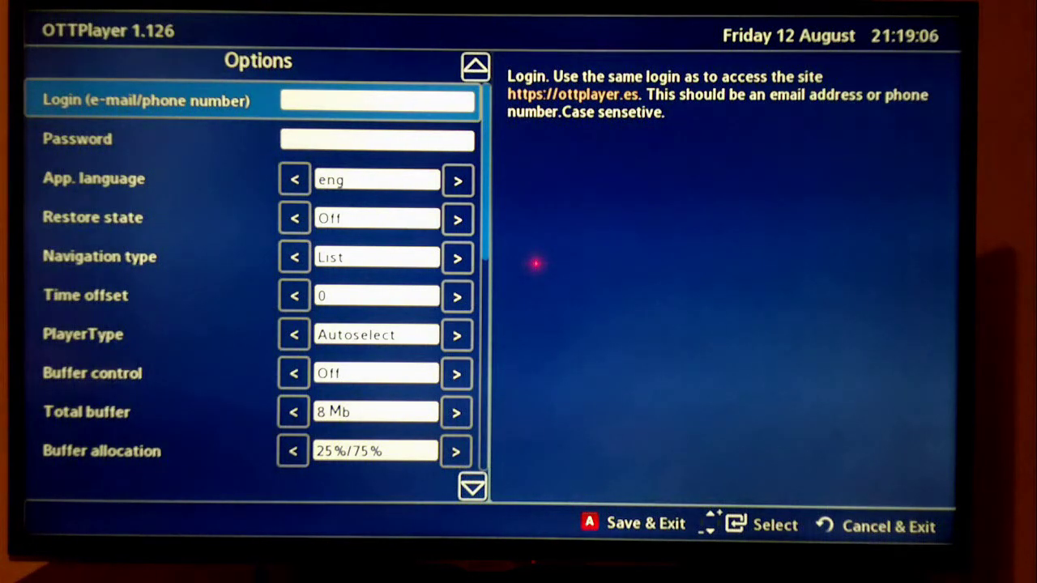
Select the Login field in OTTPlayer's Options to begin entering the account e-mail.
key(Return)
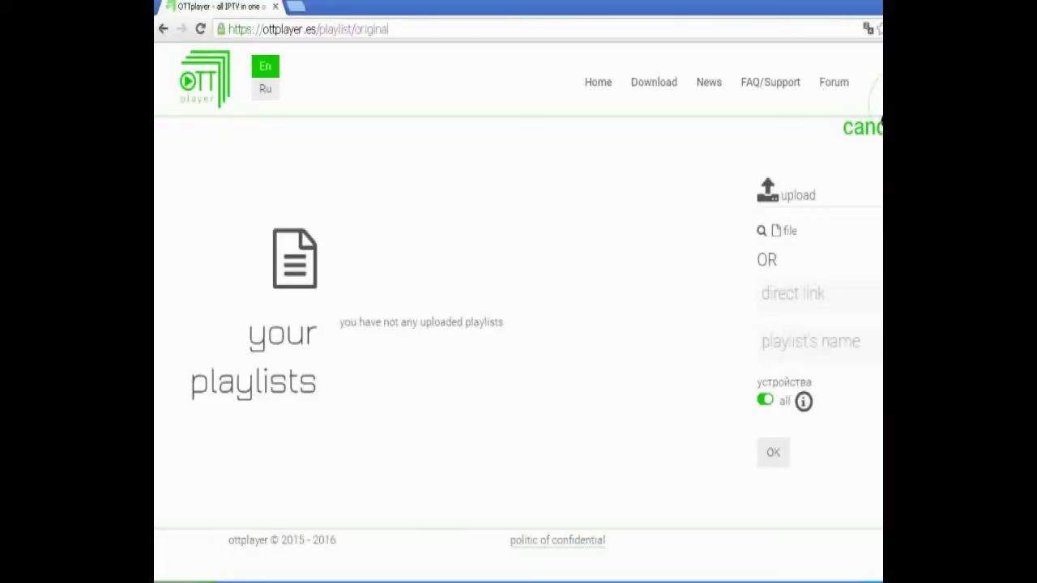
Upload Peliculas en Nowvideo.m3u from the computer as a playlist named 'Movies'.
click(804, 294)
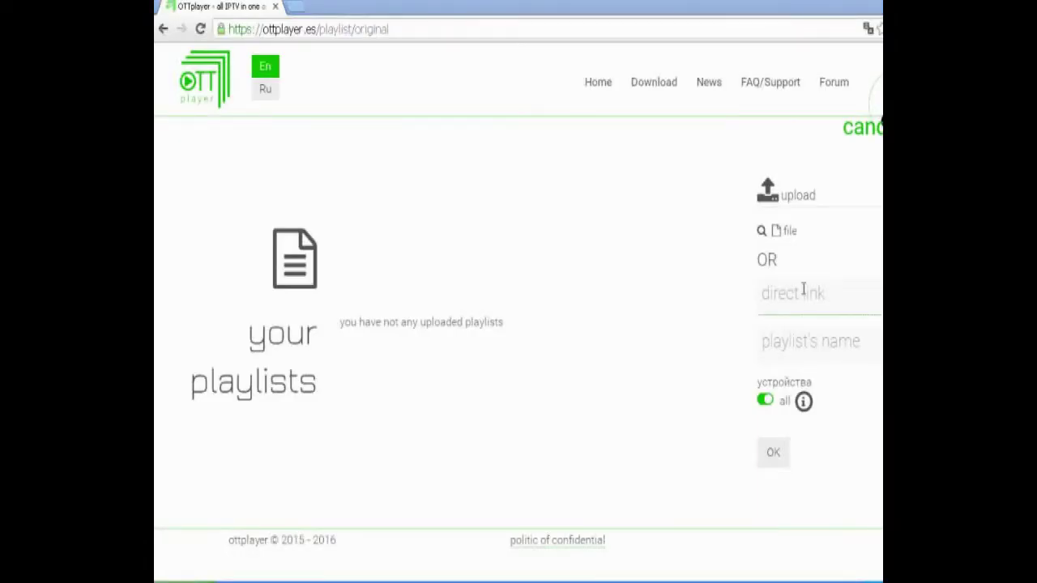
click(762, 232)
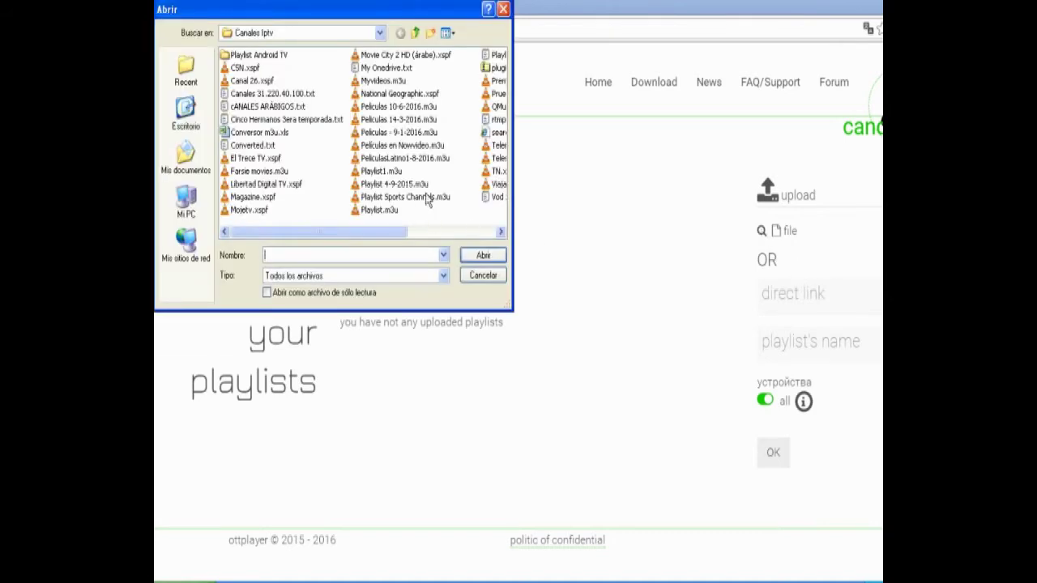
click(422, 147)
click(483, 255)
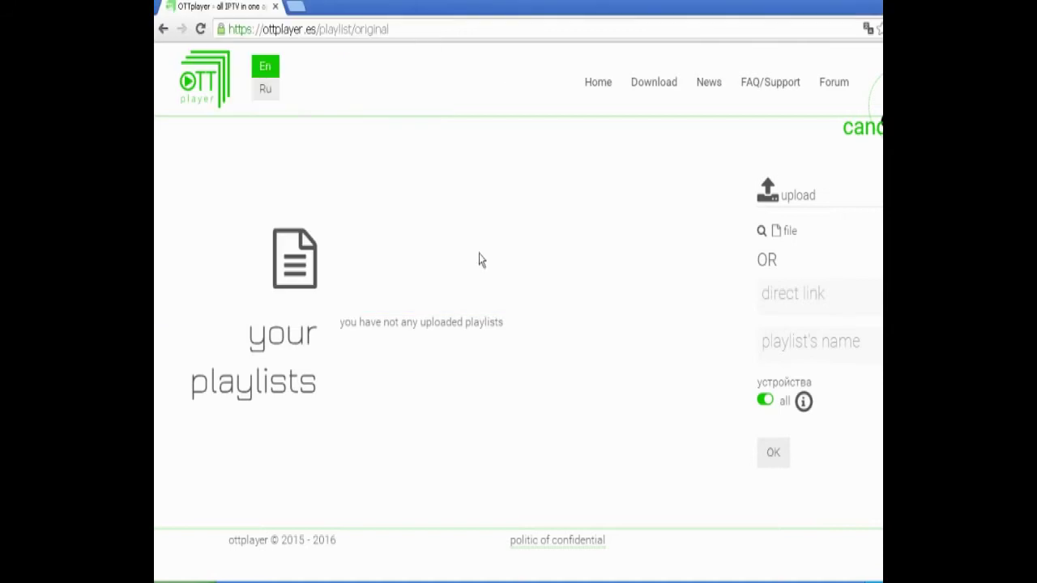
click(779, 335)
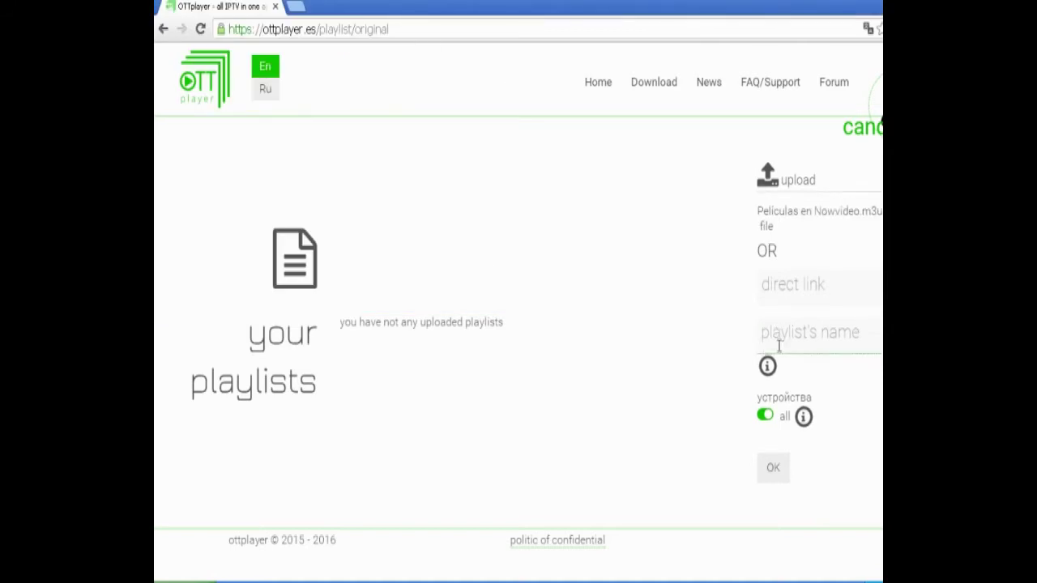
text(Movies)
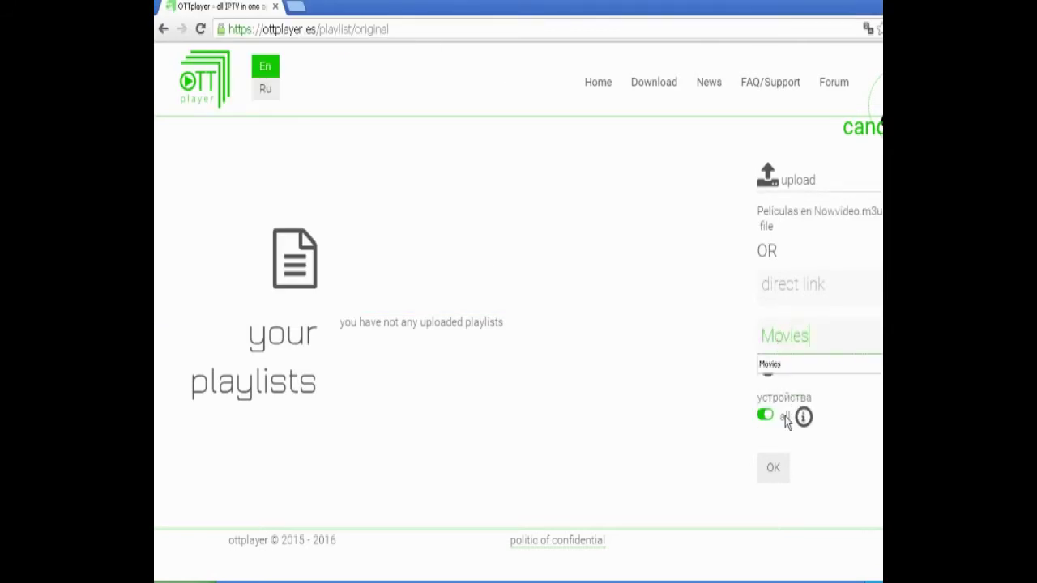
click(773, 470)
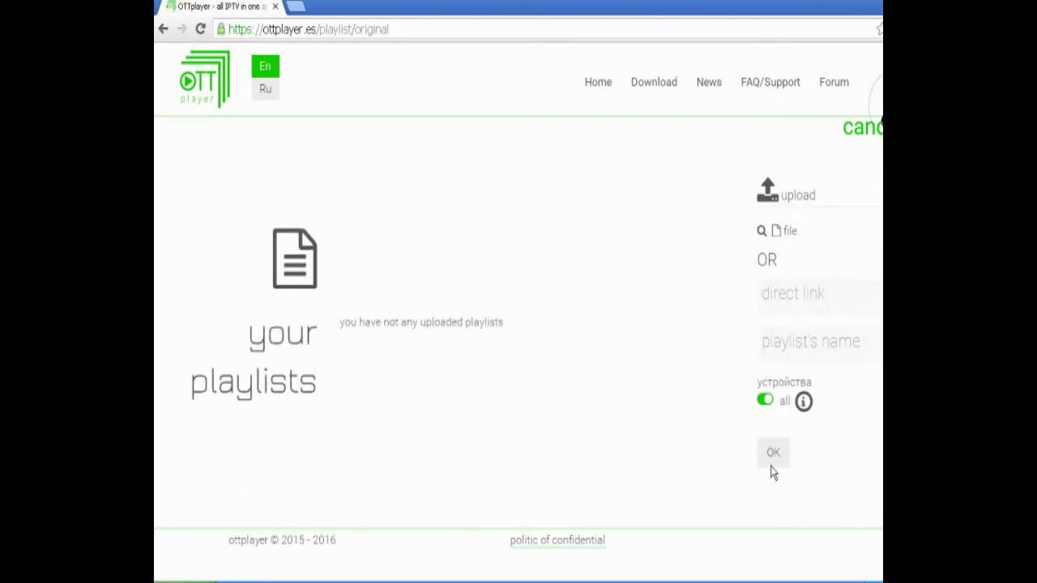
Upload Playlist 4-9-2015.m3u from the computer, naming the playlist 'MyPlaylist'.
click(761, 232)
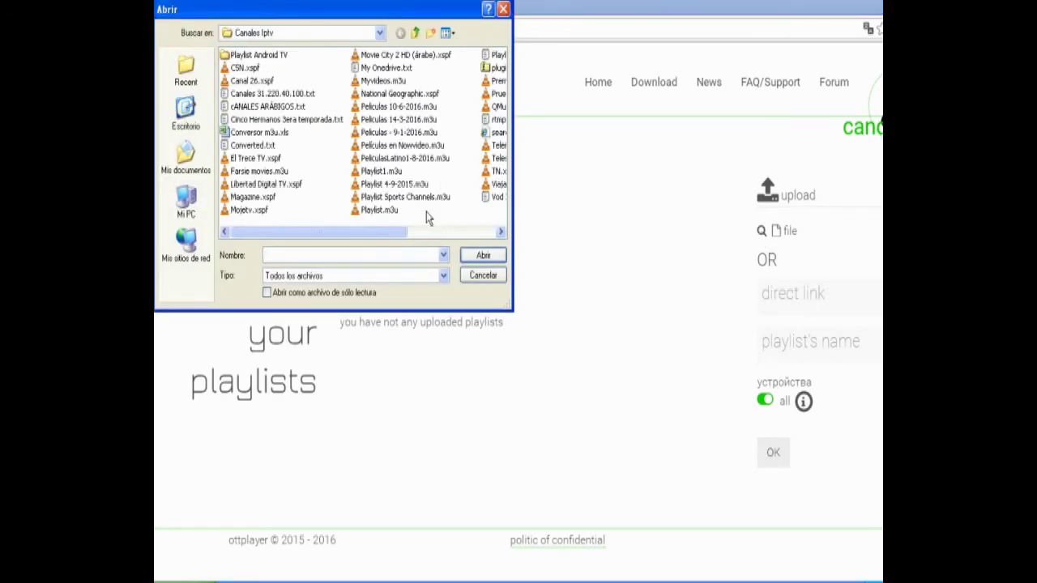
click(416, 185)
click(483, 255)
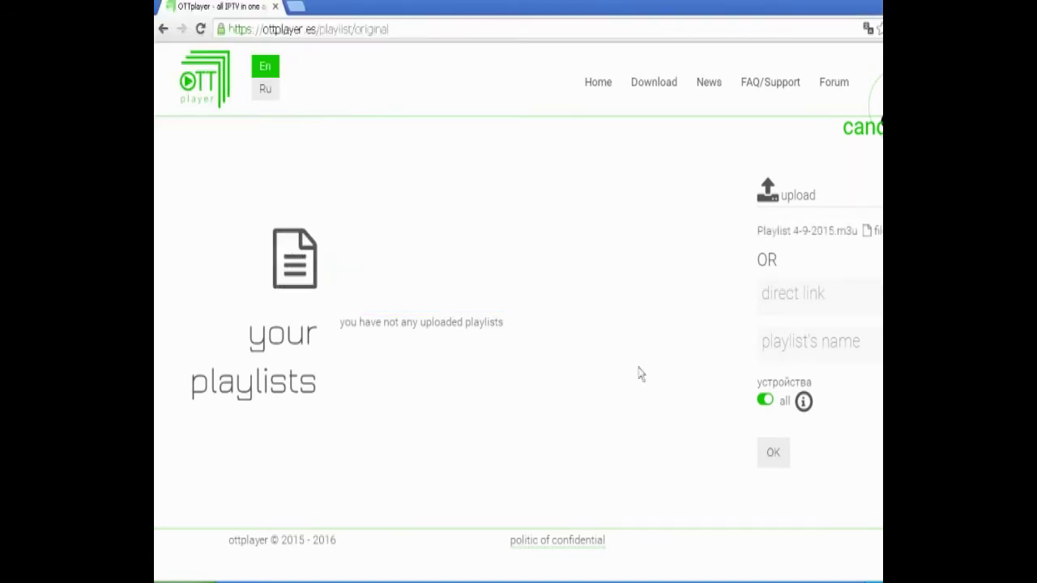
click(766, 350)
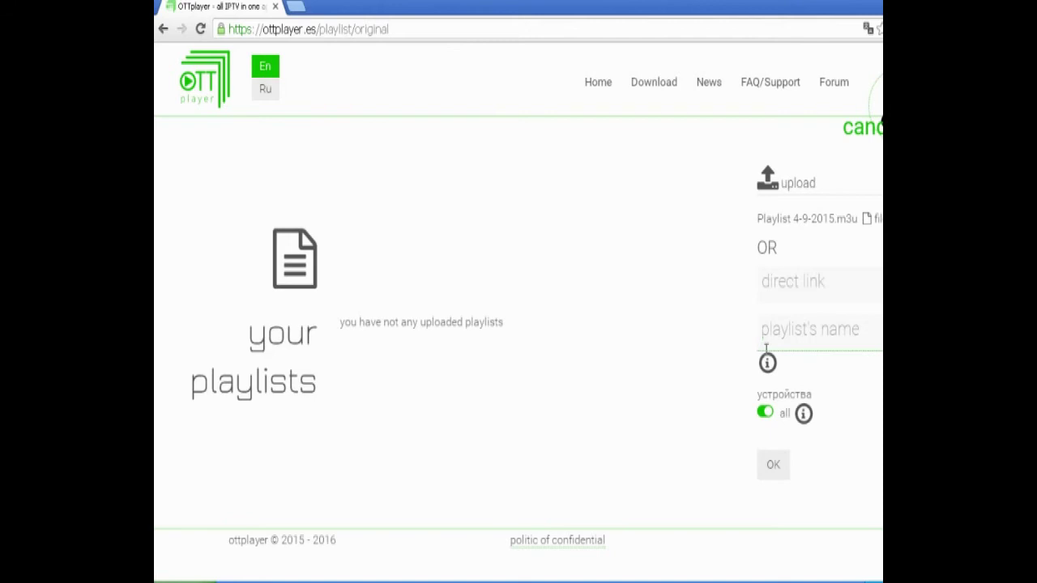
text(MyPlaylist)
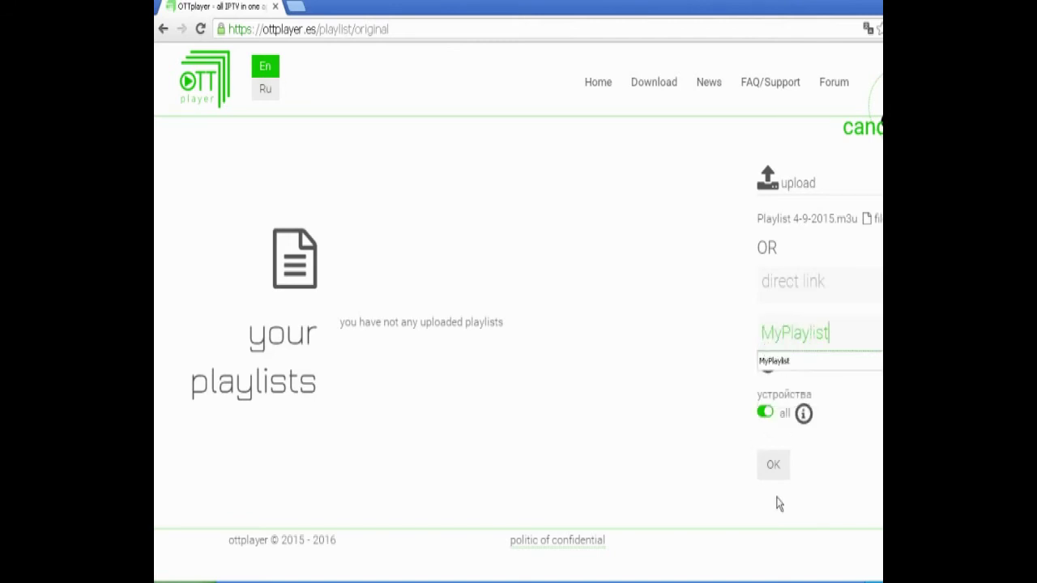
click(773, 470)
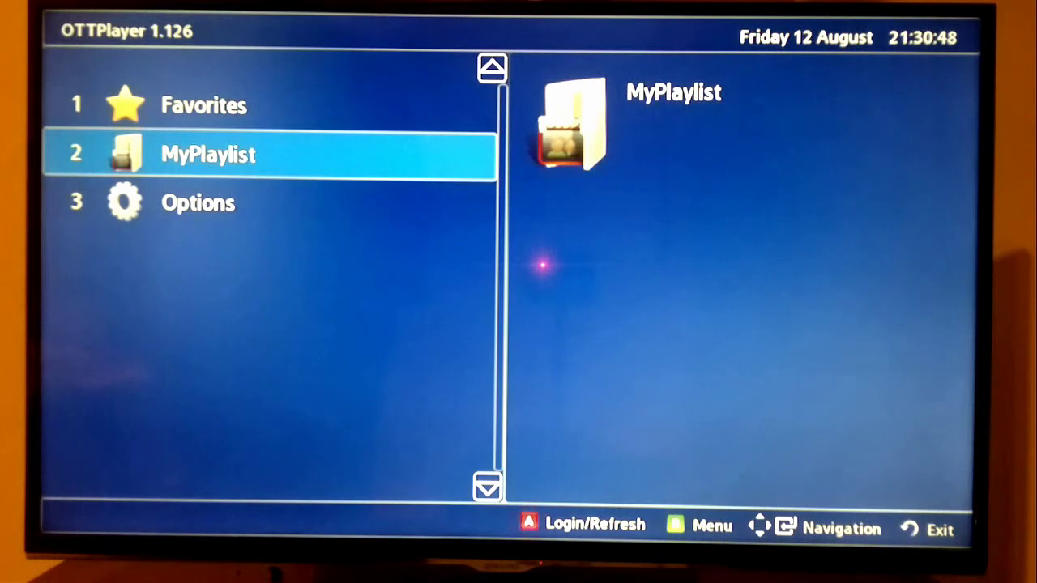
Open MyPlaylist, browse its channels past RT Documentary, and play 58 Capital TV.
key(Return)
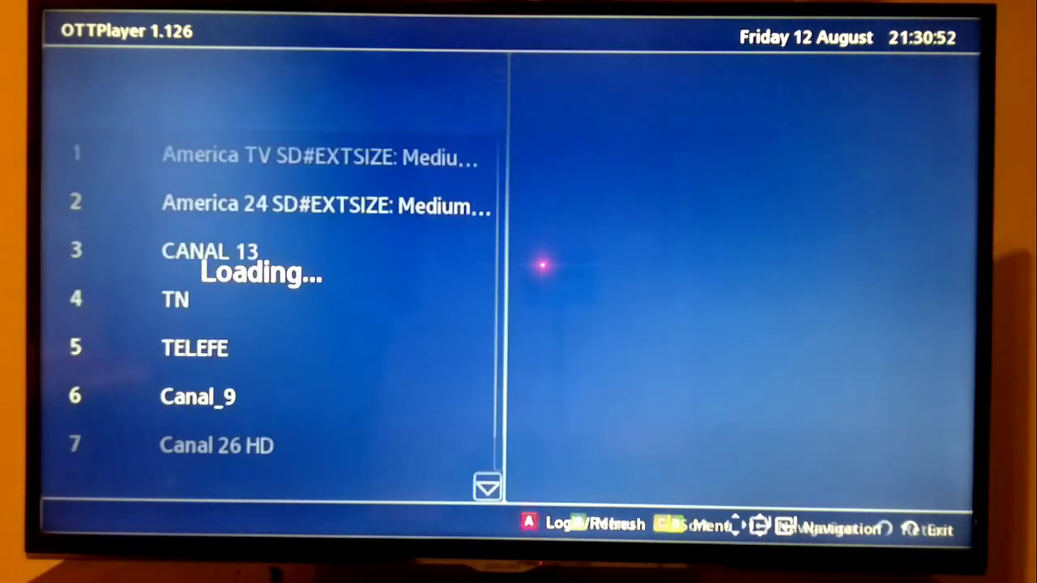
key(Down)
key(Down)
key(Down)
key(Down)
key(Down)
key(Down)
key(Down)
key(Down)
key(Down)
key(Down)
key(Down)
key(Down)
key(Down)
key(Down)
key(Down)
key(Down)
key(Down)
key(Down)
key(Down)
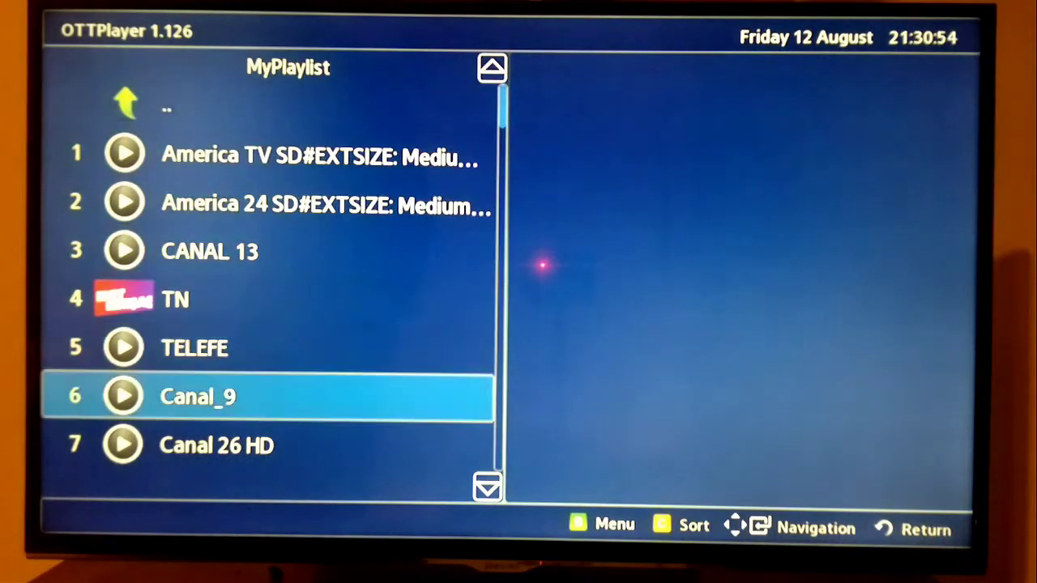
key(Down)
key(Down)
key(Down)
key(Down)
key(Down)
key(Down)
key(Down)
key(Down)
key(Down)
key(Down)
key(Down)
key(Down)
key(Down)
key(Down)
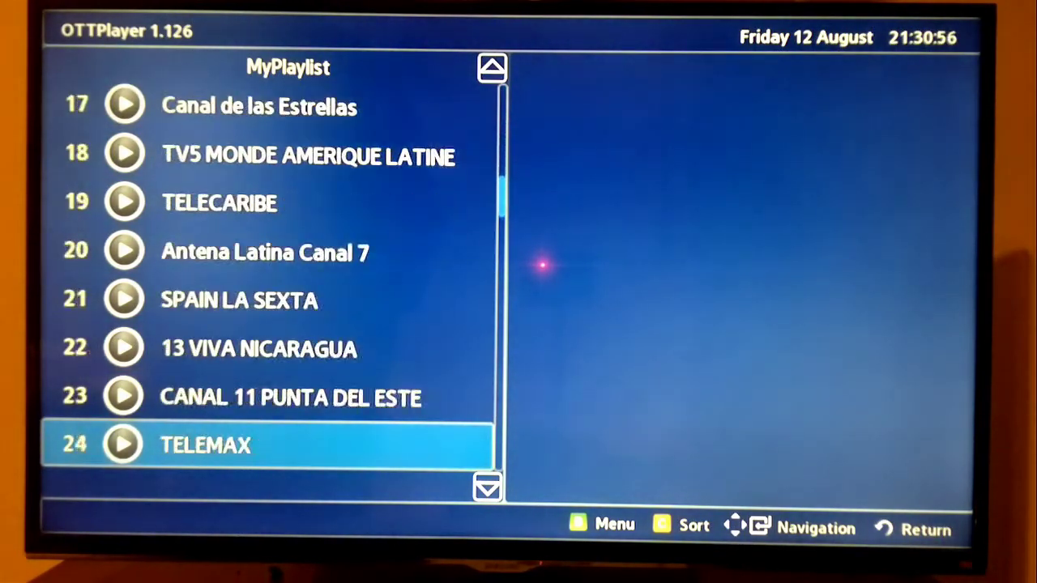
key(Down)
key(Down)
key(Down)
key(Down)
key(Down)
key(Down)
key(Down)
key(Down)
key(Down)
key(Down)
key(Down)
key(Down)
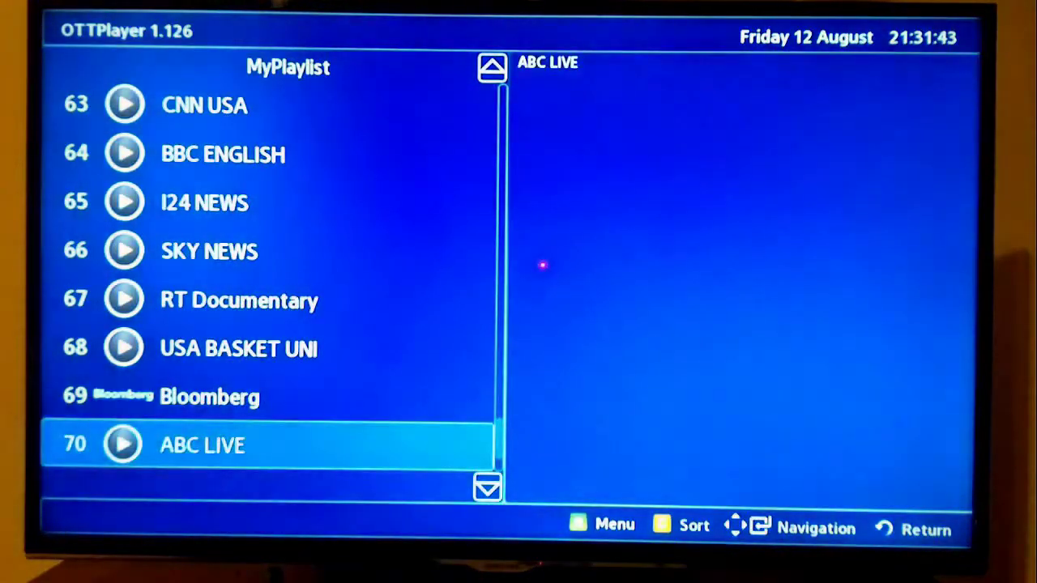
key(Up)
key(Up)
key(Up)
key(Up)
key(Up)
key(Up)
key(Up)
key(Up)
key(Up)
key(Up)
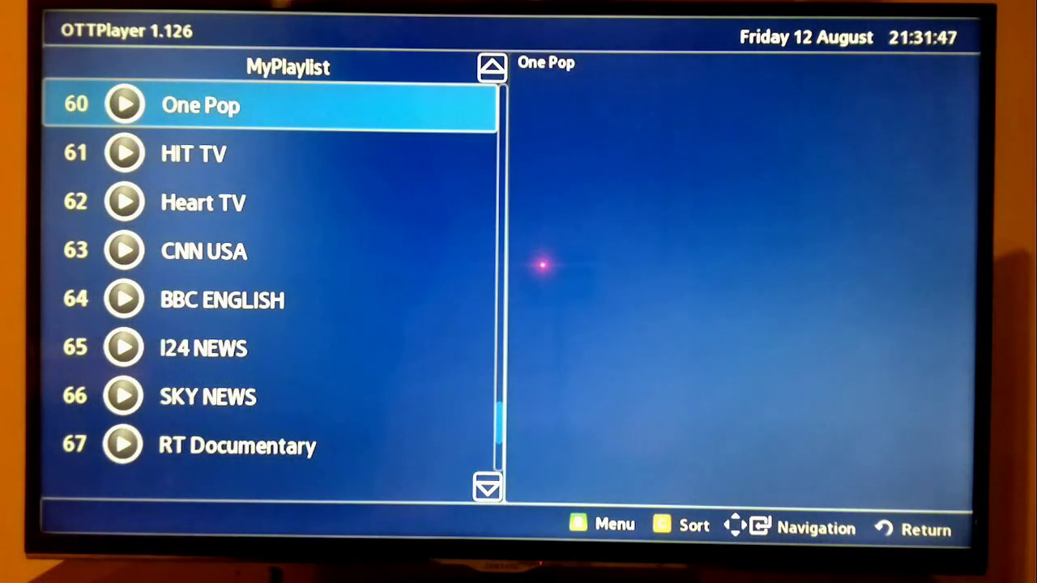
key(Up)
key(Up)
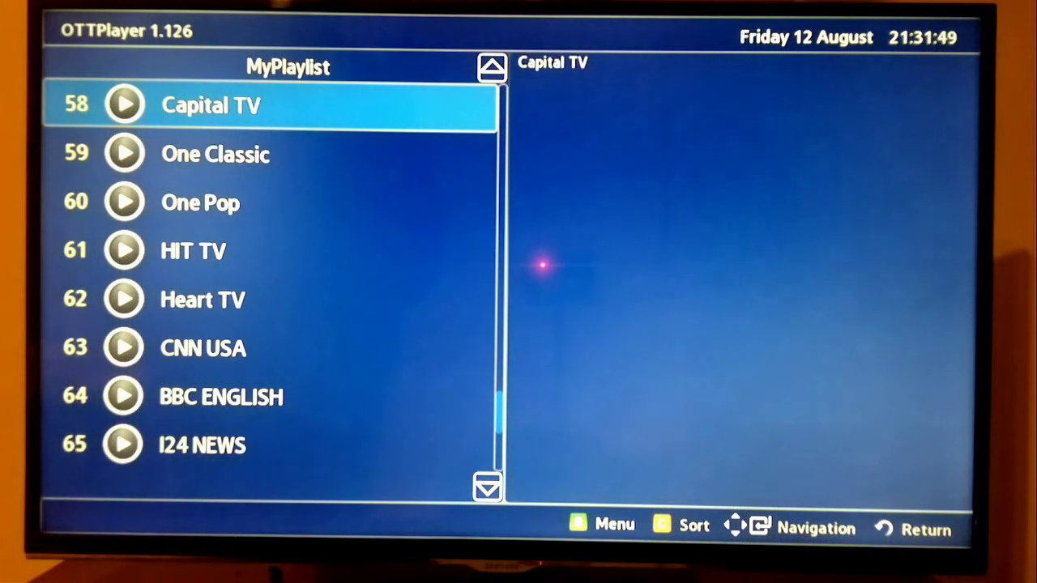
key(Return)
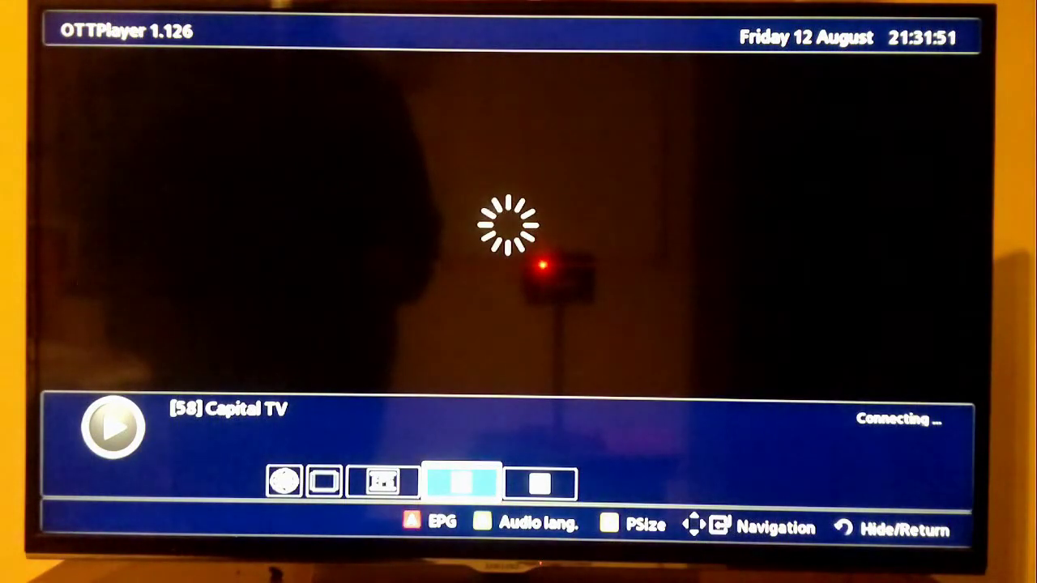